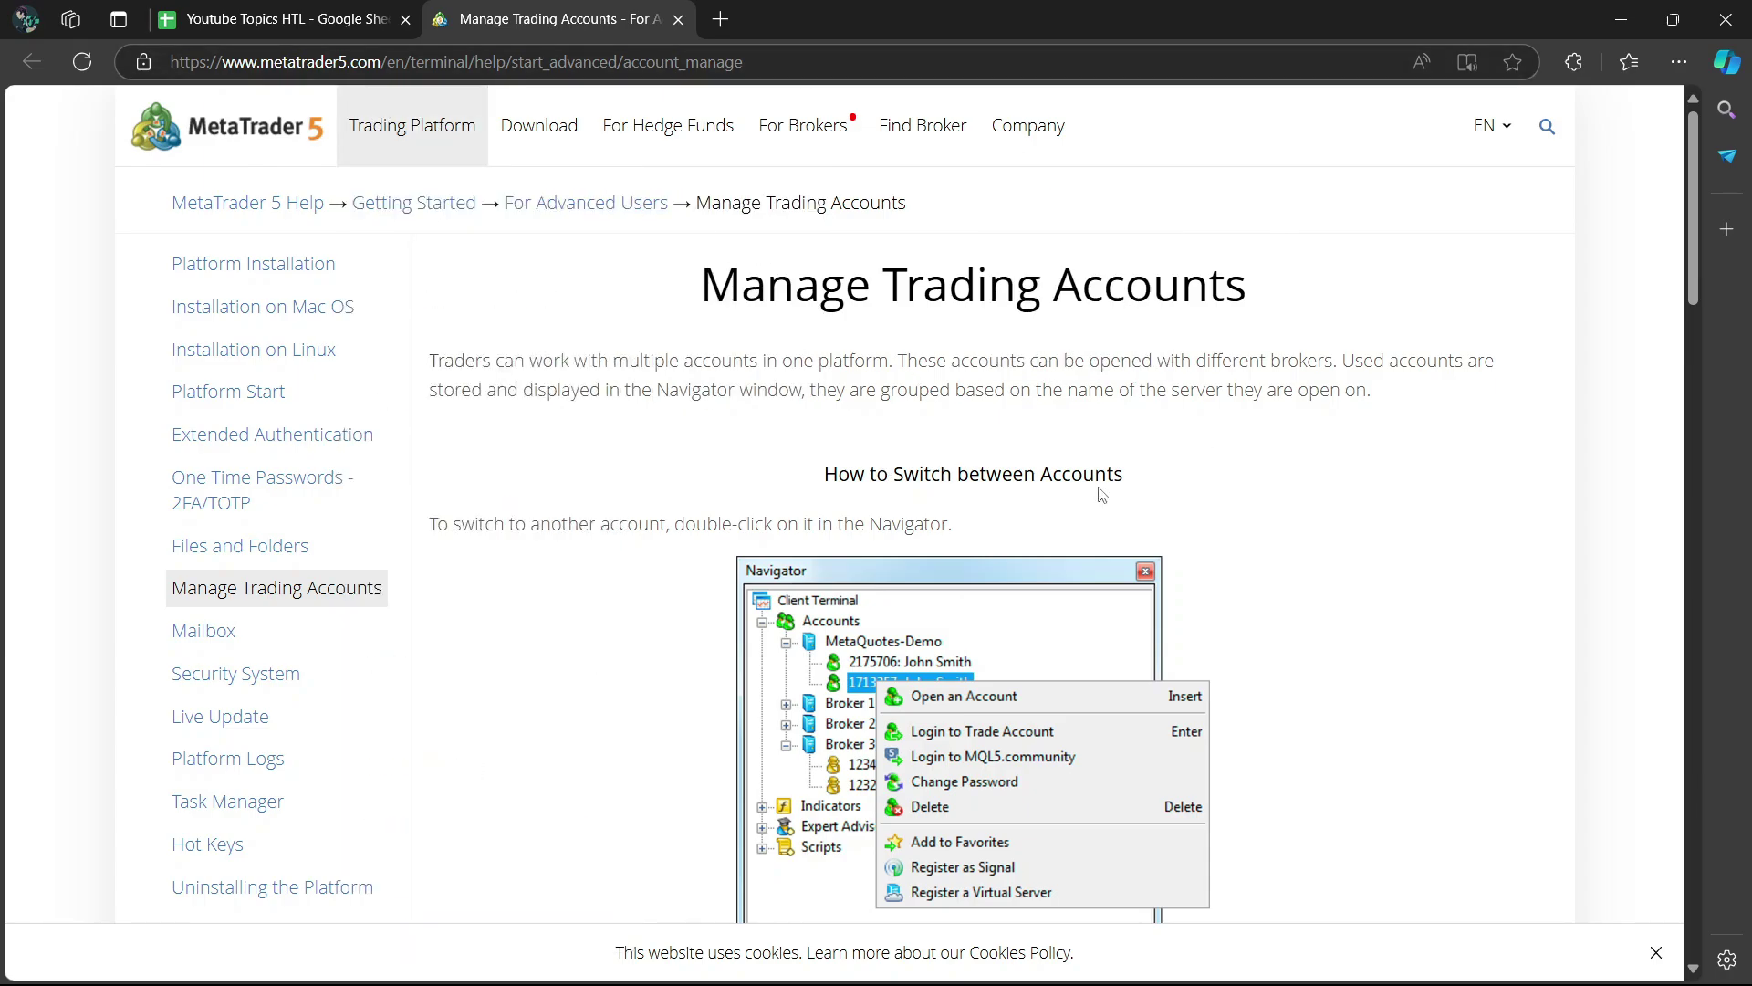
{"action": "scroll", "coordinate": [838, 411], "scroll_direction": "down", "scroll_amount": 1}
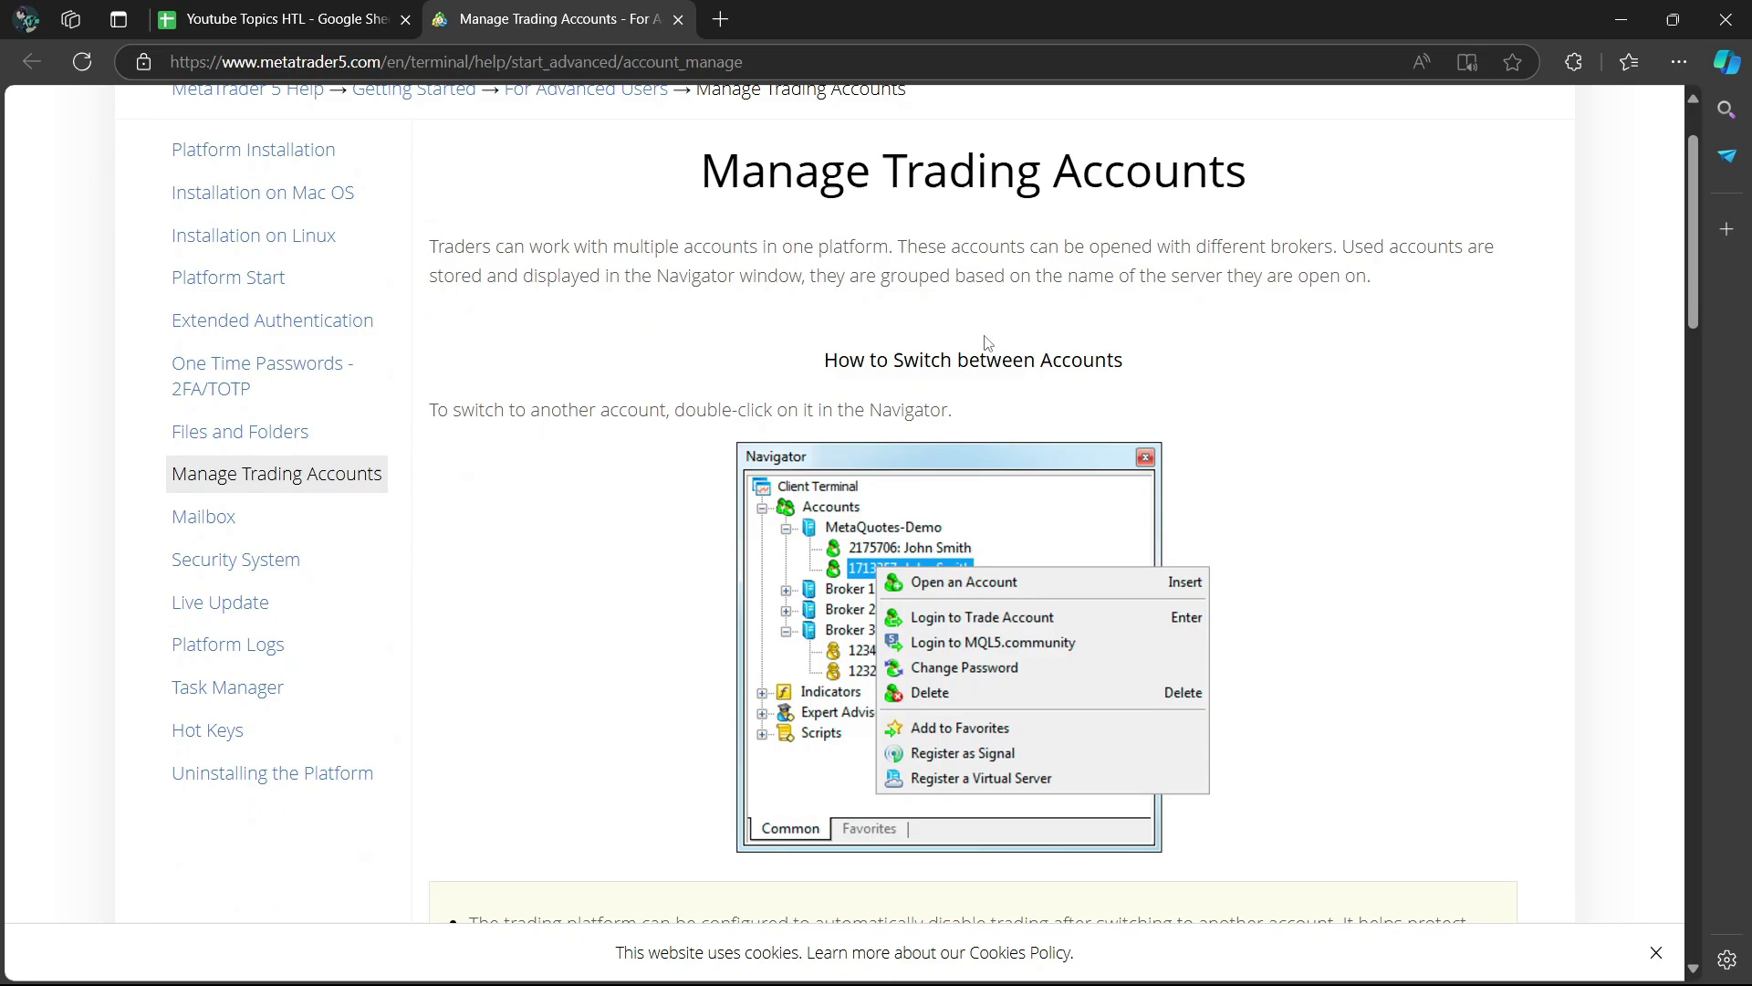
{"action": "scroll", "coordinate": [1206, 307], "scroll_direction": "down", "scroll_amount": 1}
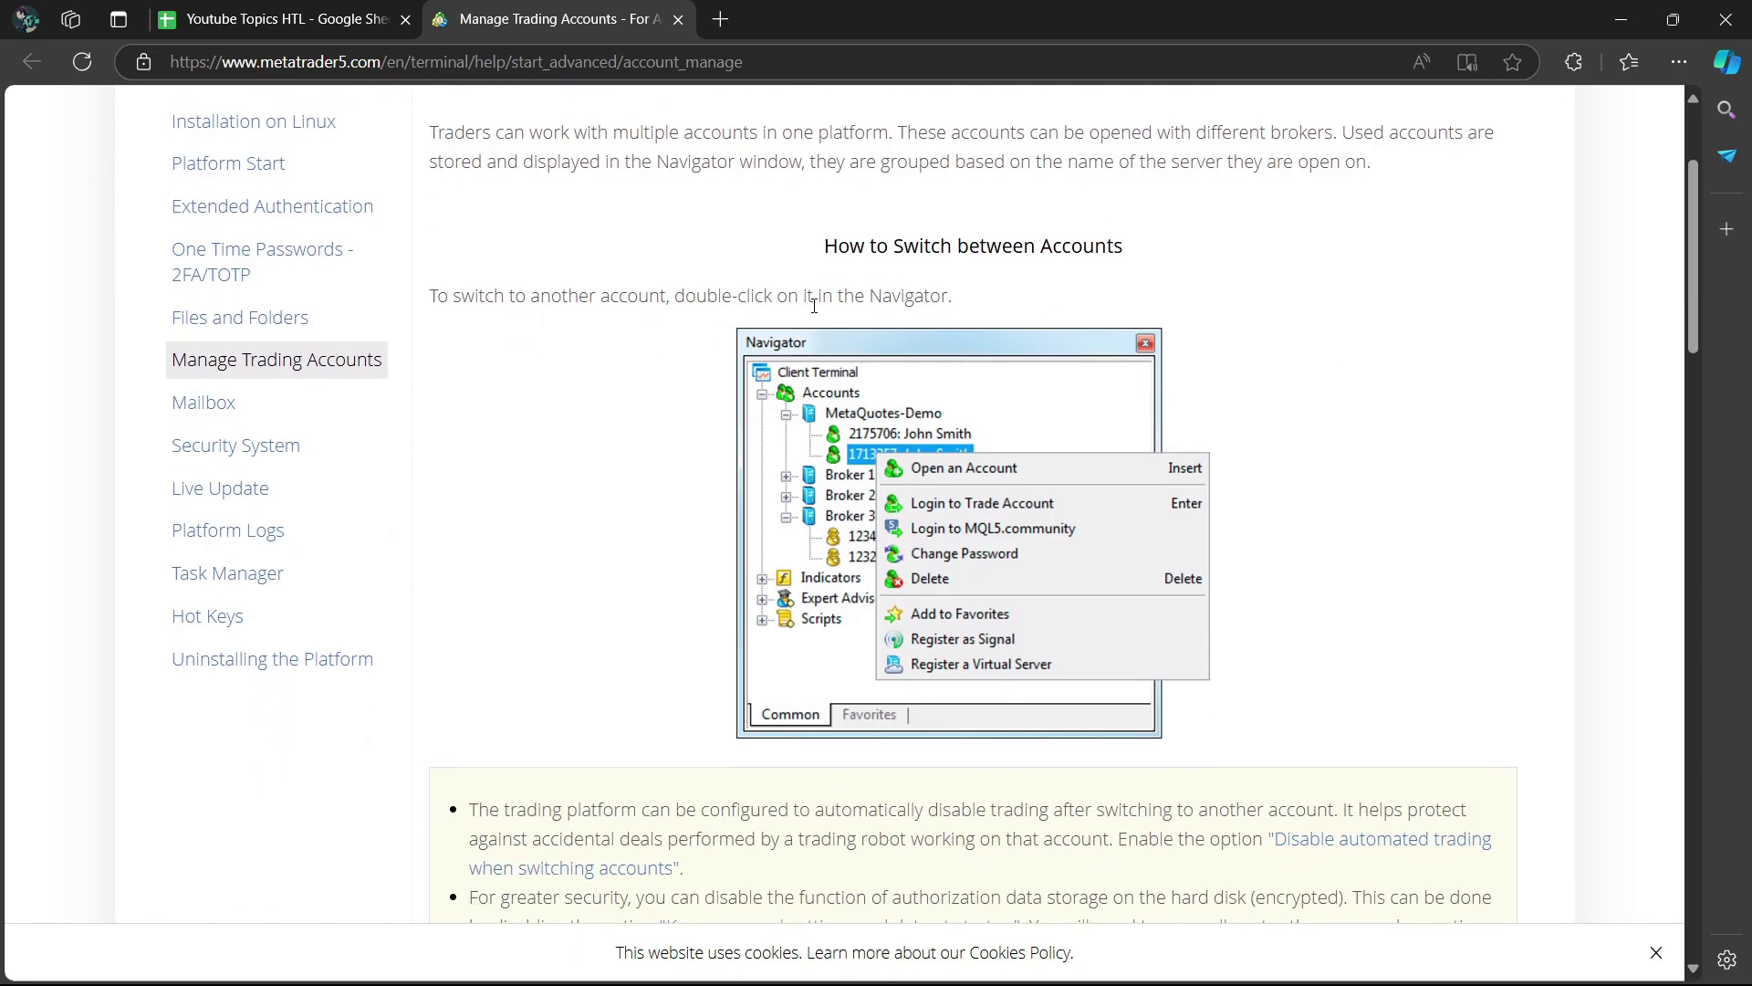
{"action": "scroll", "coordinate": [1260, 405], "scroll_direction": "down", "scroll_amount": 2}
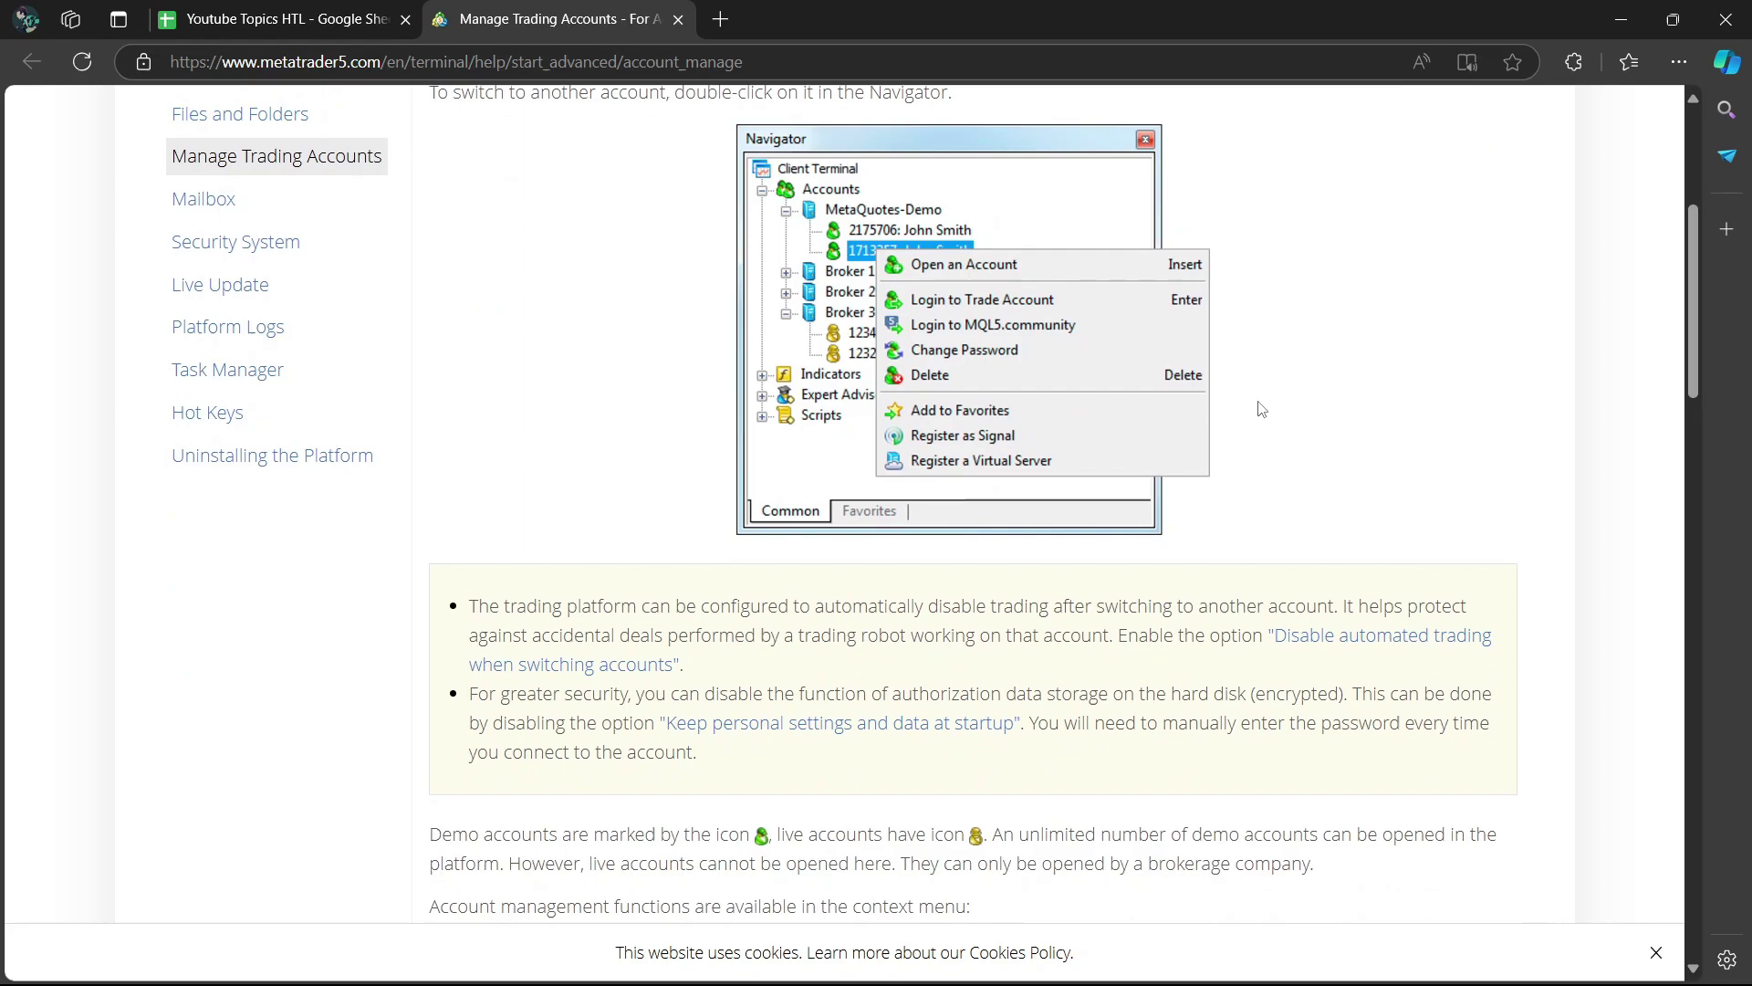
{"action": "scroll", "coordinate": [1261, 403], "scroll_direction": "down", "scroll_amount": 1}
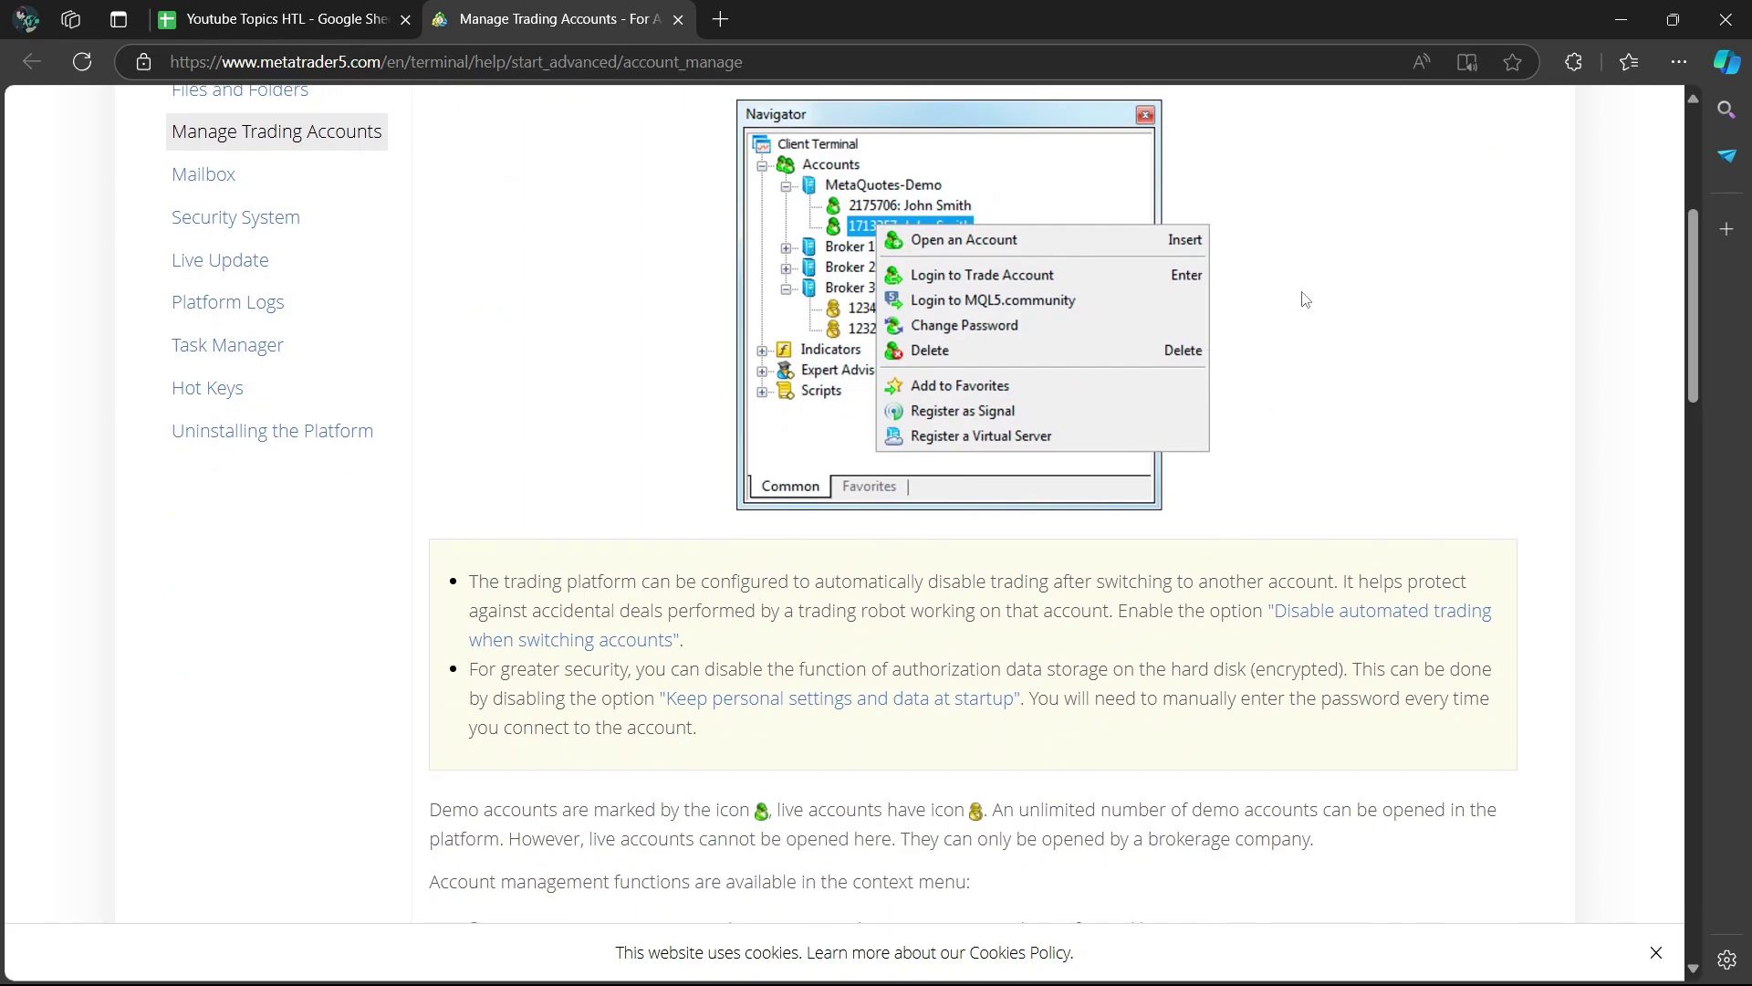
{"action": "scroll", "coordinate": [1352, 293], "scroll_direction": "up", "scroll_amount": 1}
{"action": "scroll", "coordinate": [1351, 294], "scroll_direction": "up", "scroll_amount": 1}
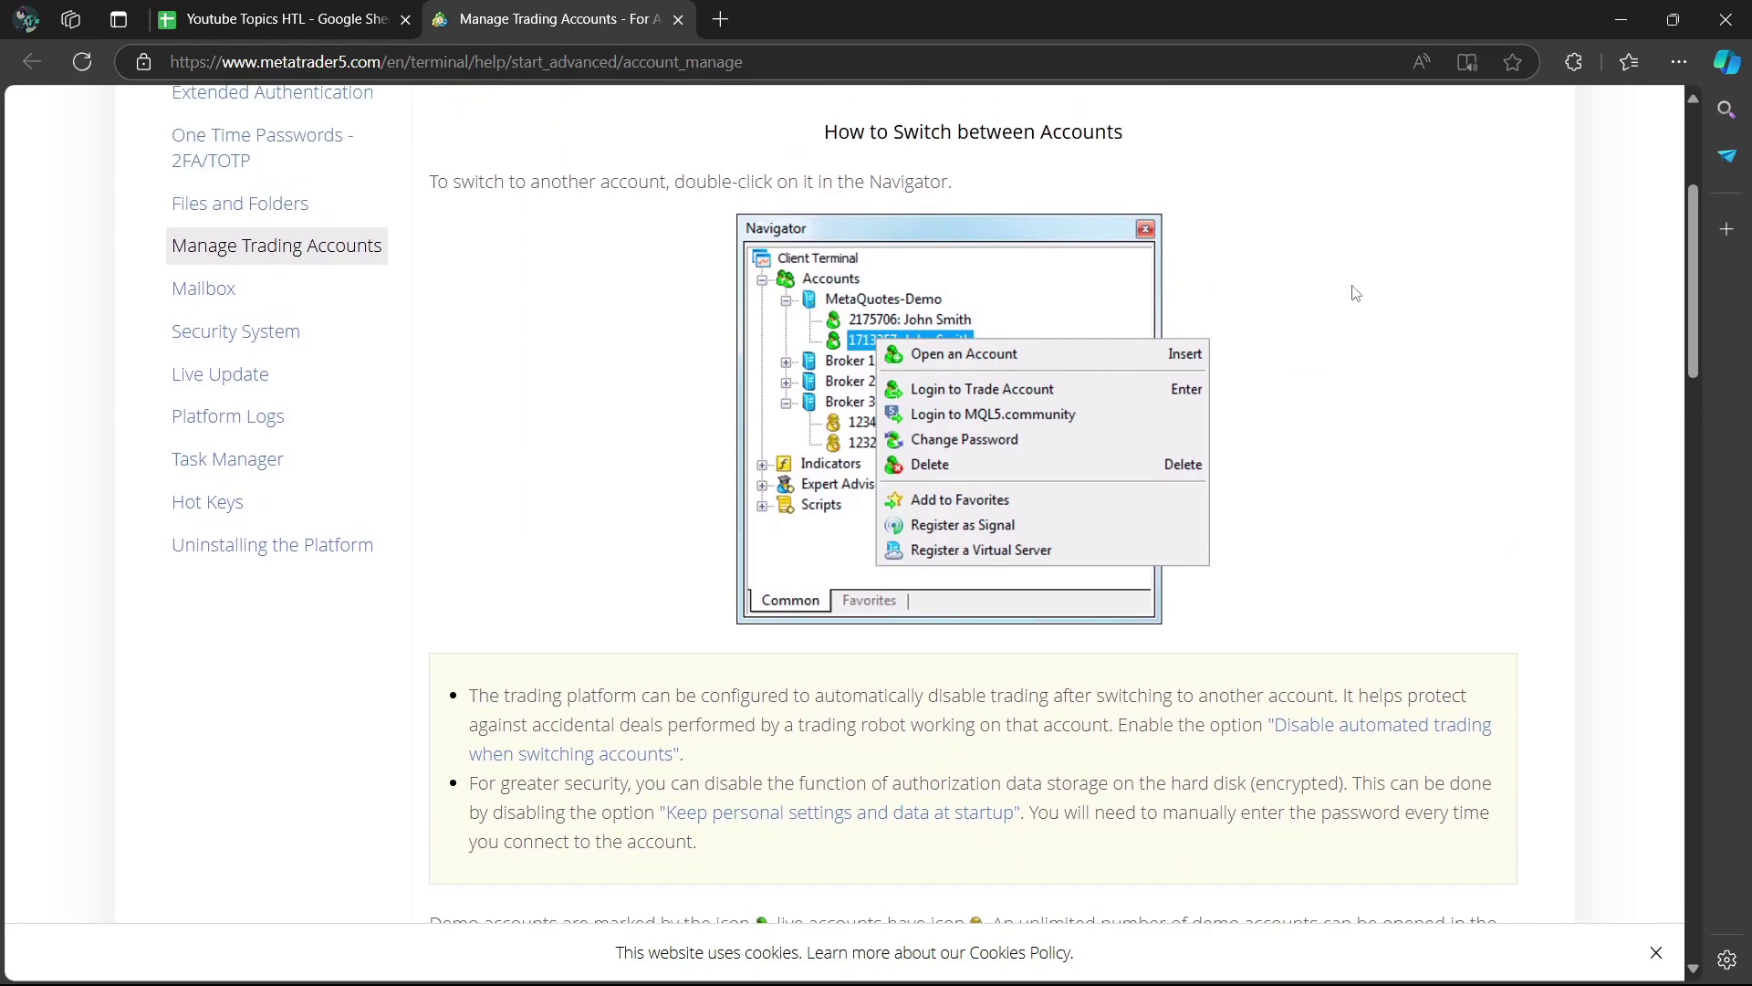
{"action": "scroll", "coordinate": [1352, 294], "scroll_direction": "down", "scroll_amount": 2}
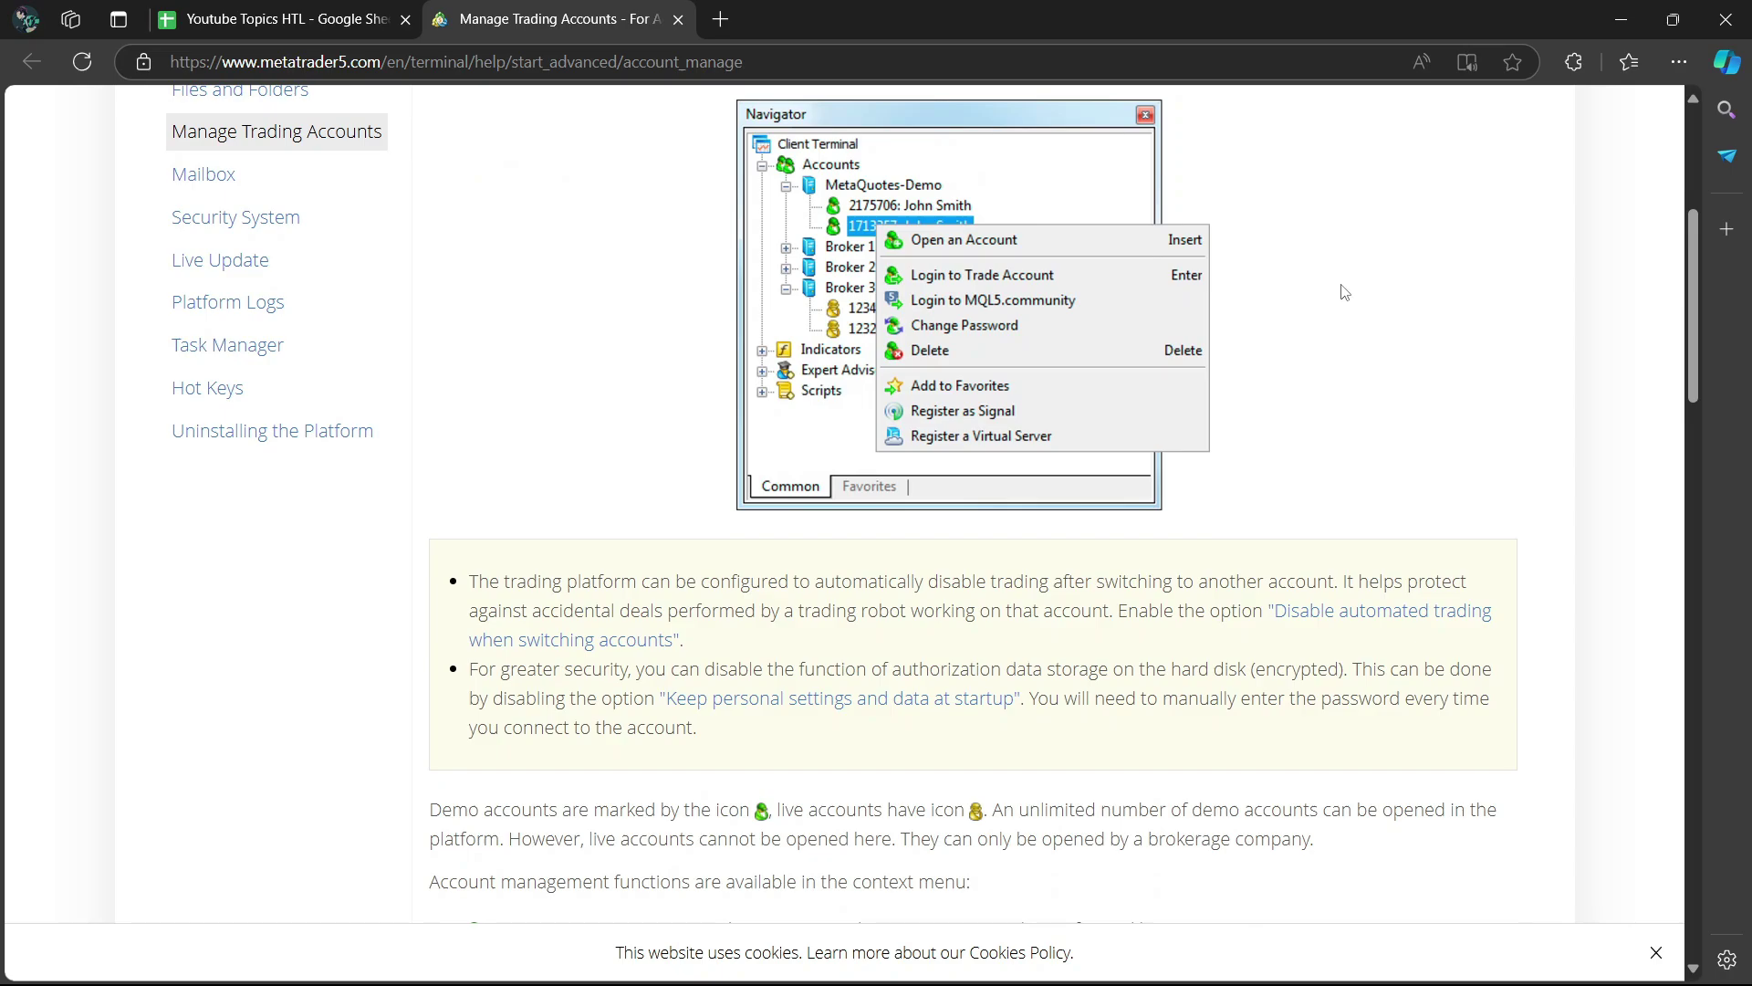
{"action": "scroll", "coordinate": [1351, 311], "scroll_direction": "up", "scroll_amount": 1}
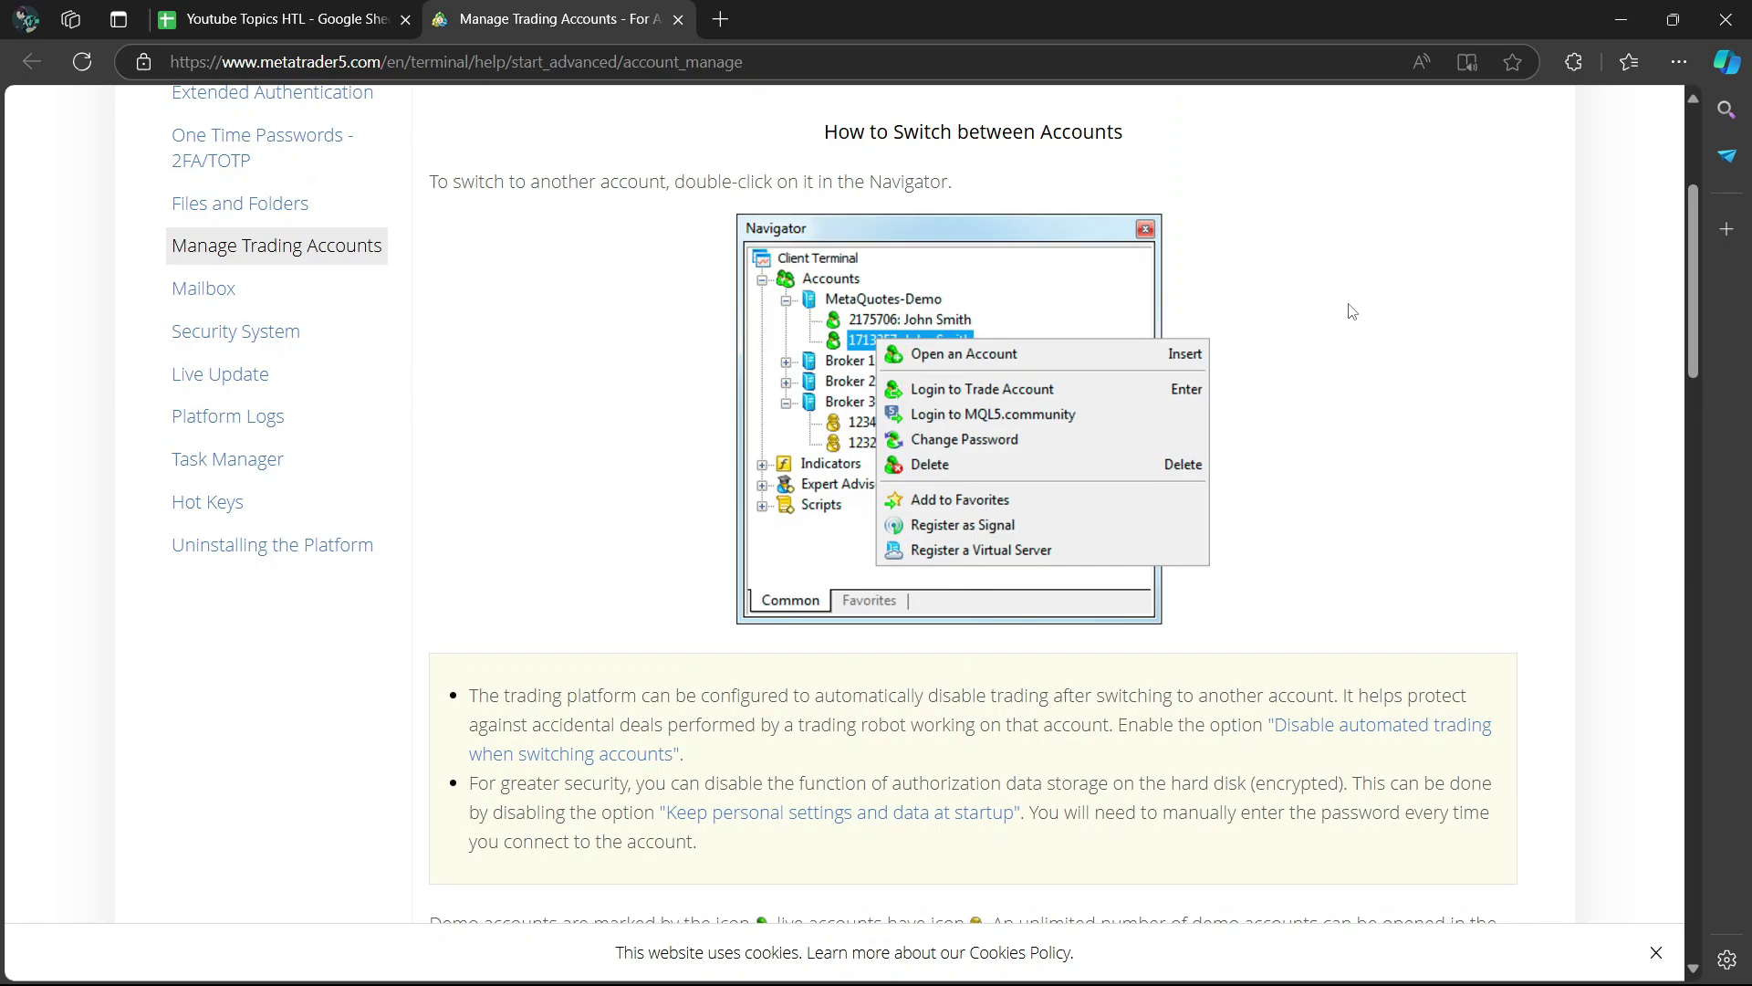
{"action": "scroll", "coordinate": [1351, 310], "scroll_direction": "down", "scroll_amount": 1}
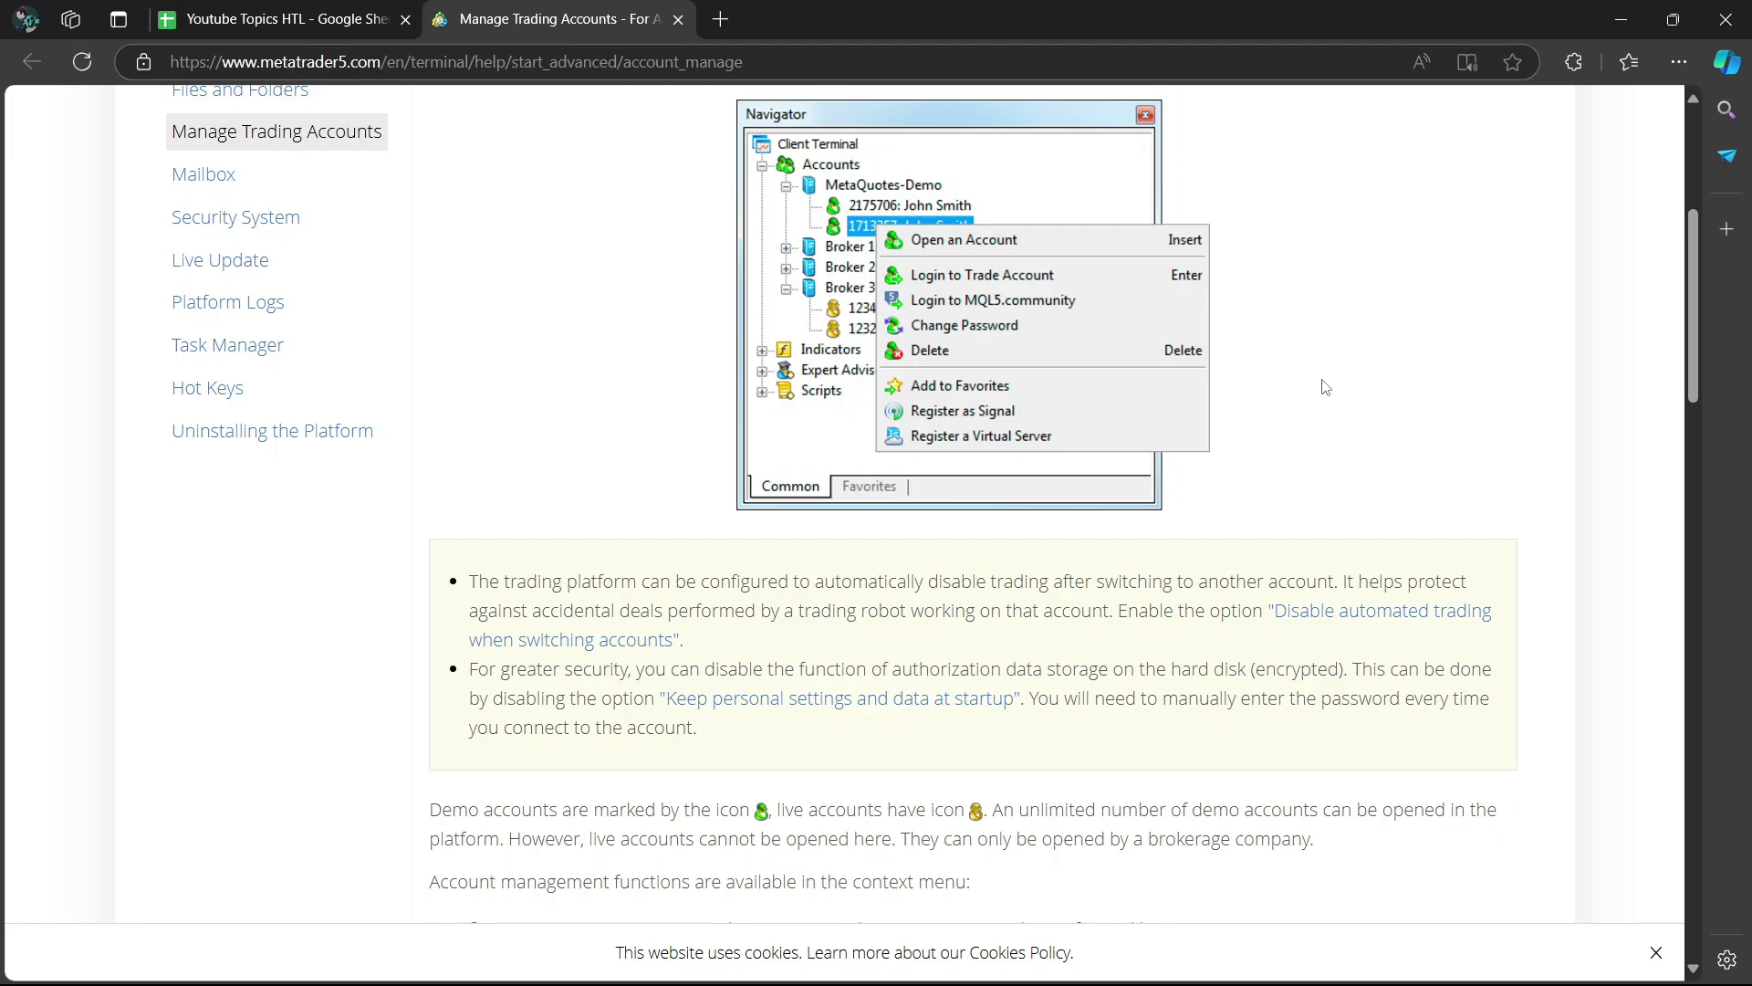
{"action": "scroll", "coordinate": [1321, 387], "scroll_direction": "down", "scroll_amount": 2}
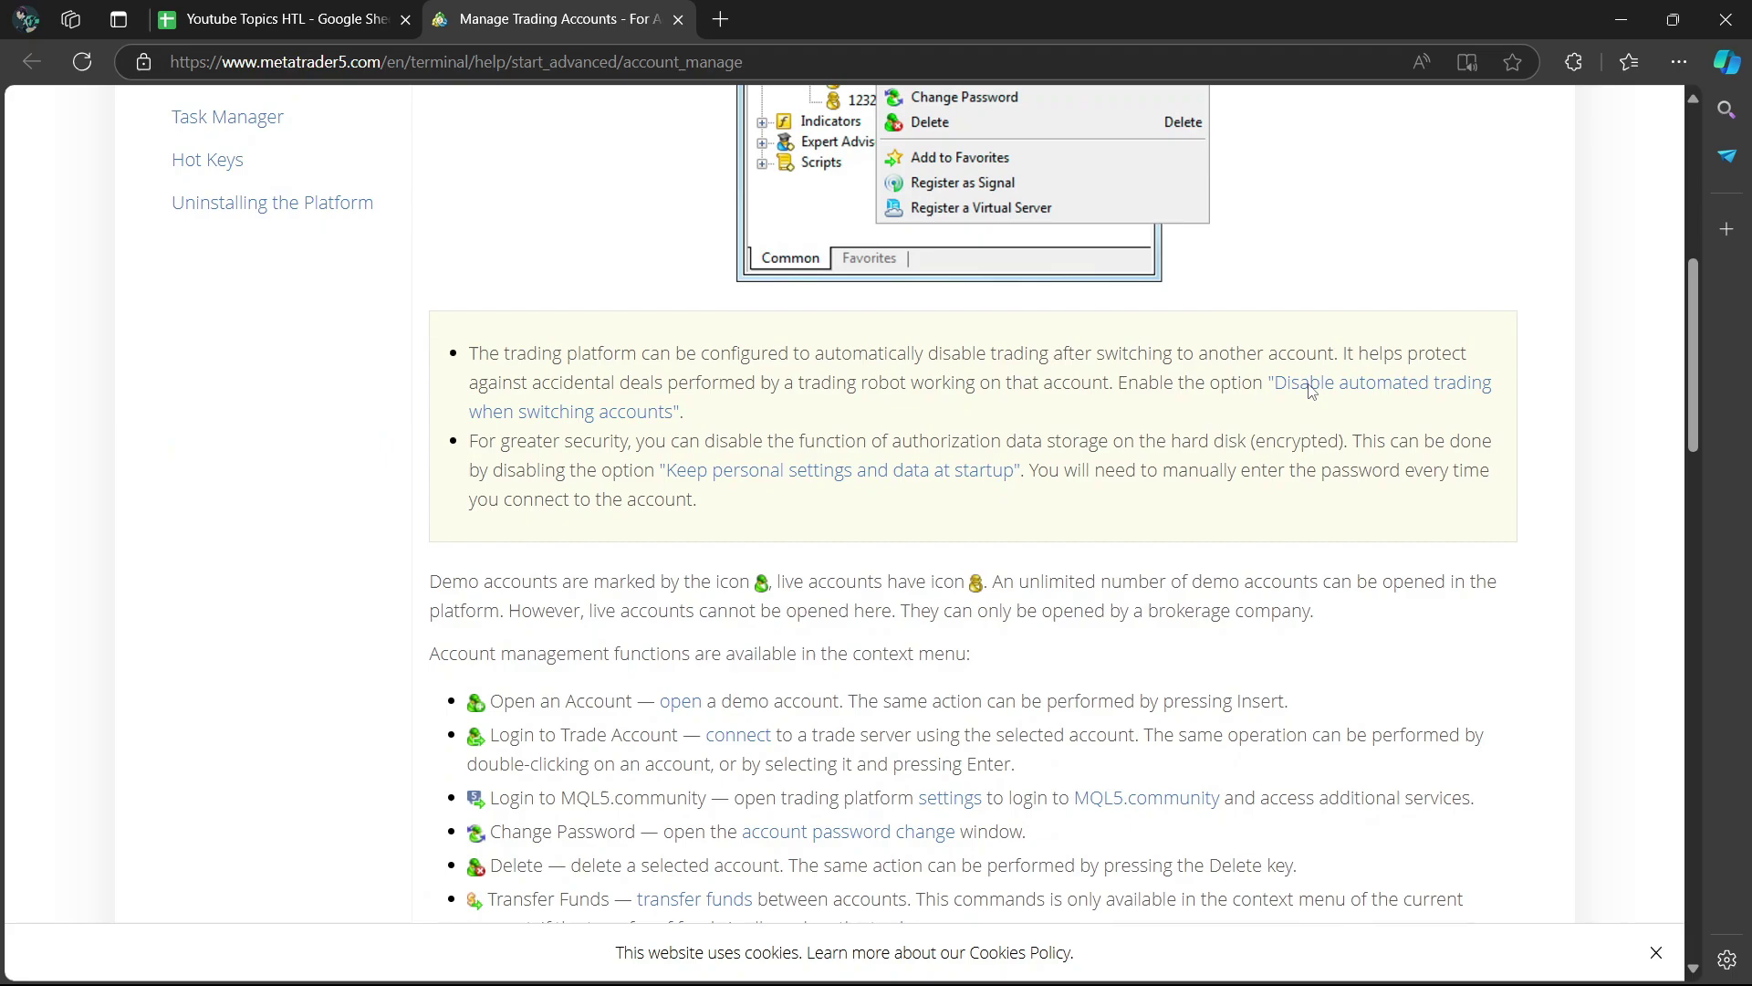
{"action": "scroll", "coordinate": [1273, 391], "scroll_direction": "down", "scroll_amount": 2}
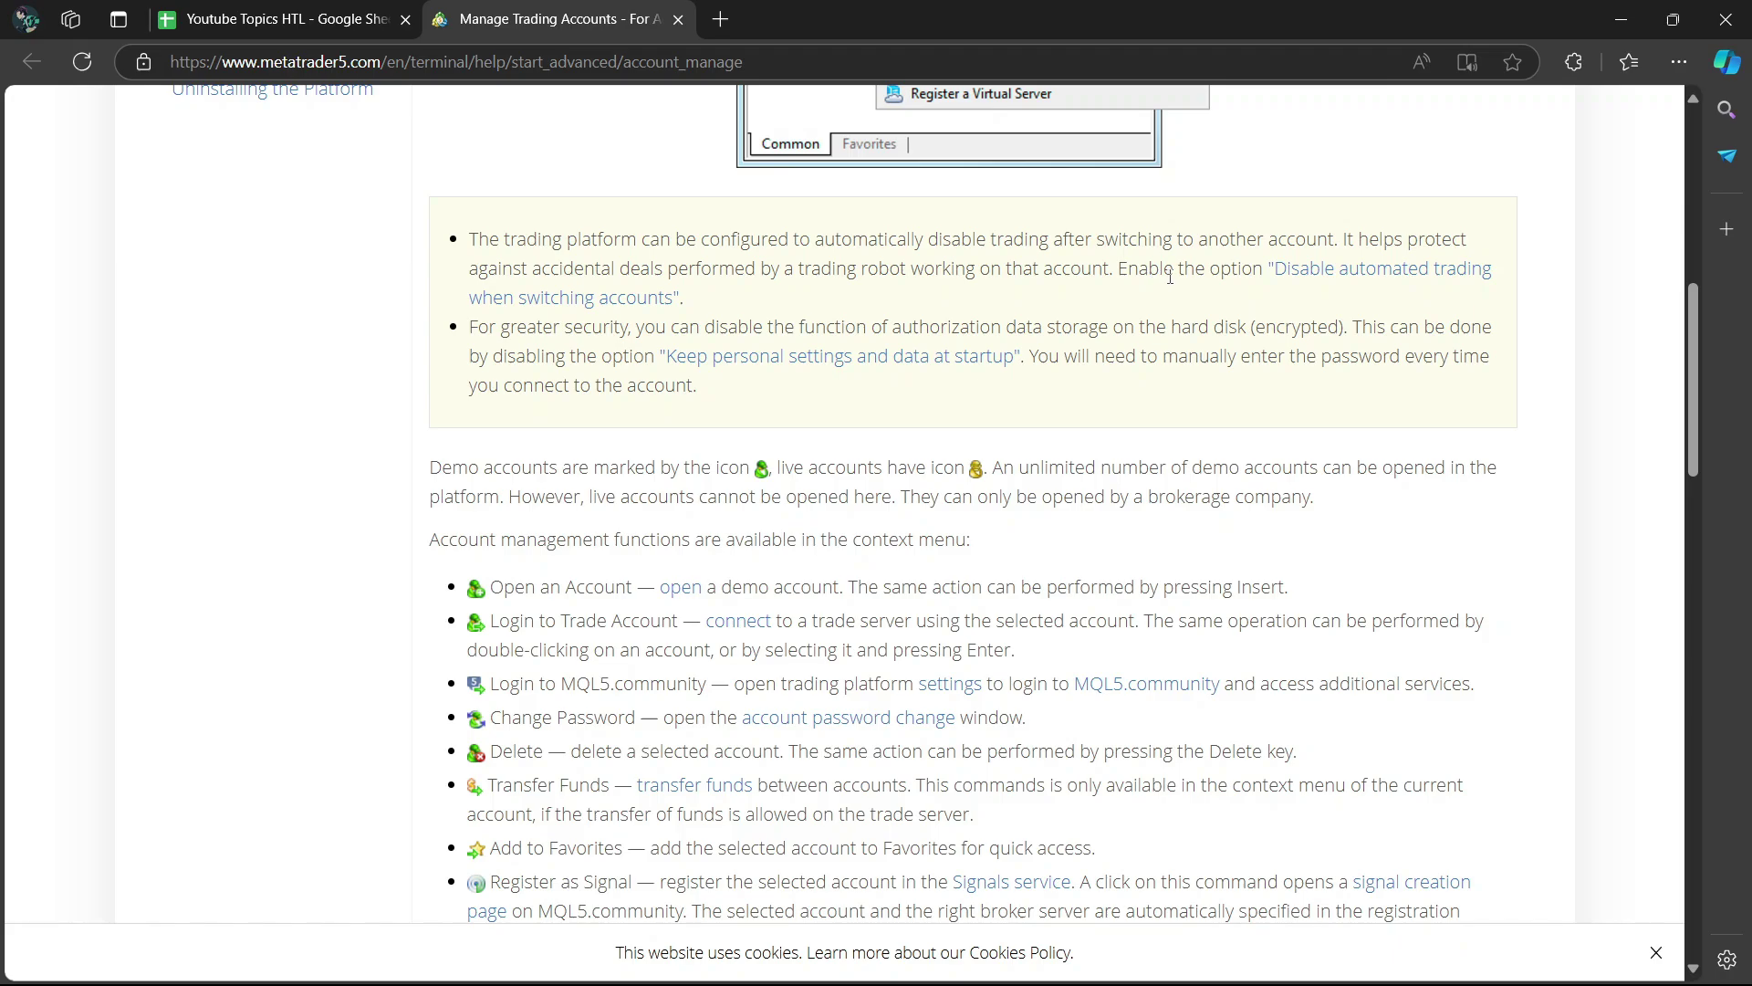
{"action": "scroll", "coordinate": [1152, 278], "scroll_direction": "down", "scroll_amount": 2}
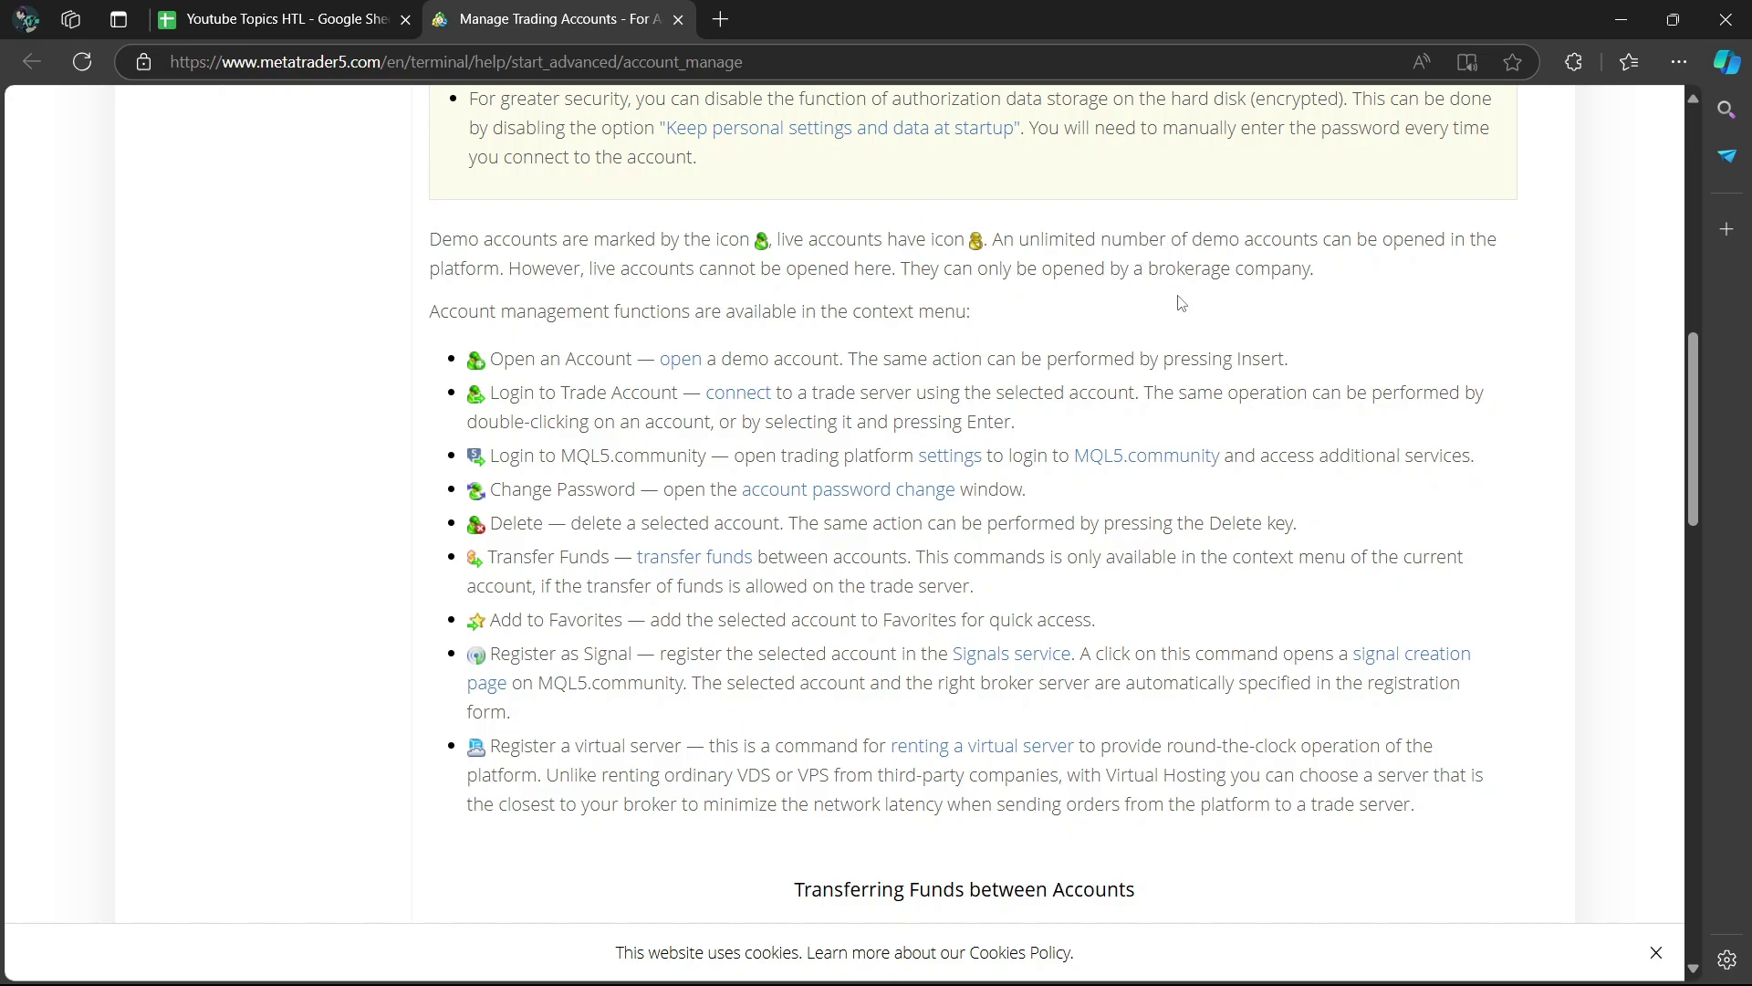
{"action": "scroll", "coordinate": [1181, 303], "scroll_direction": "down", "scroll_amount": 1}
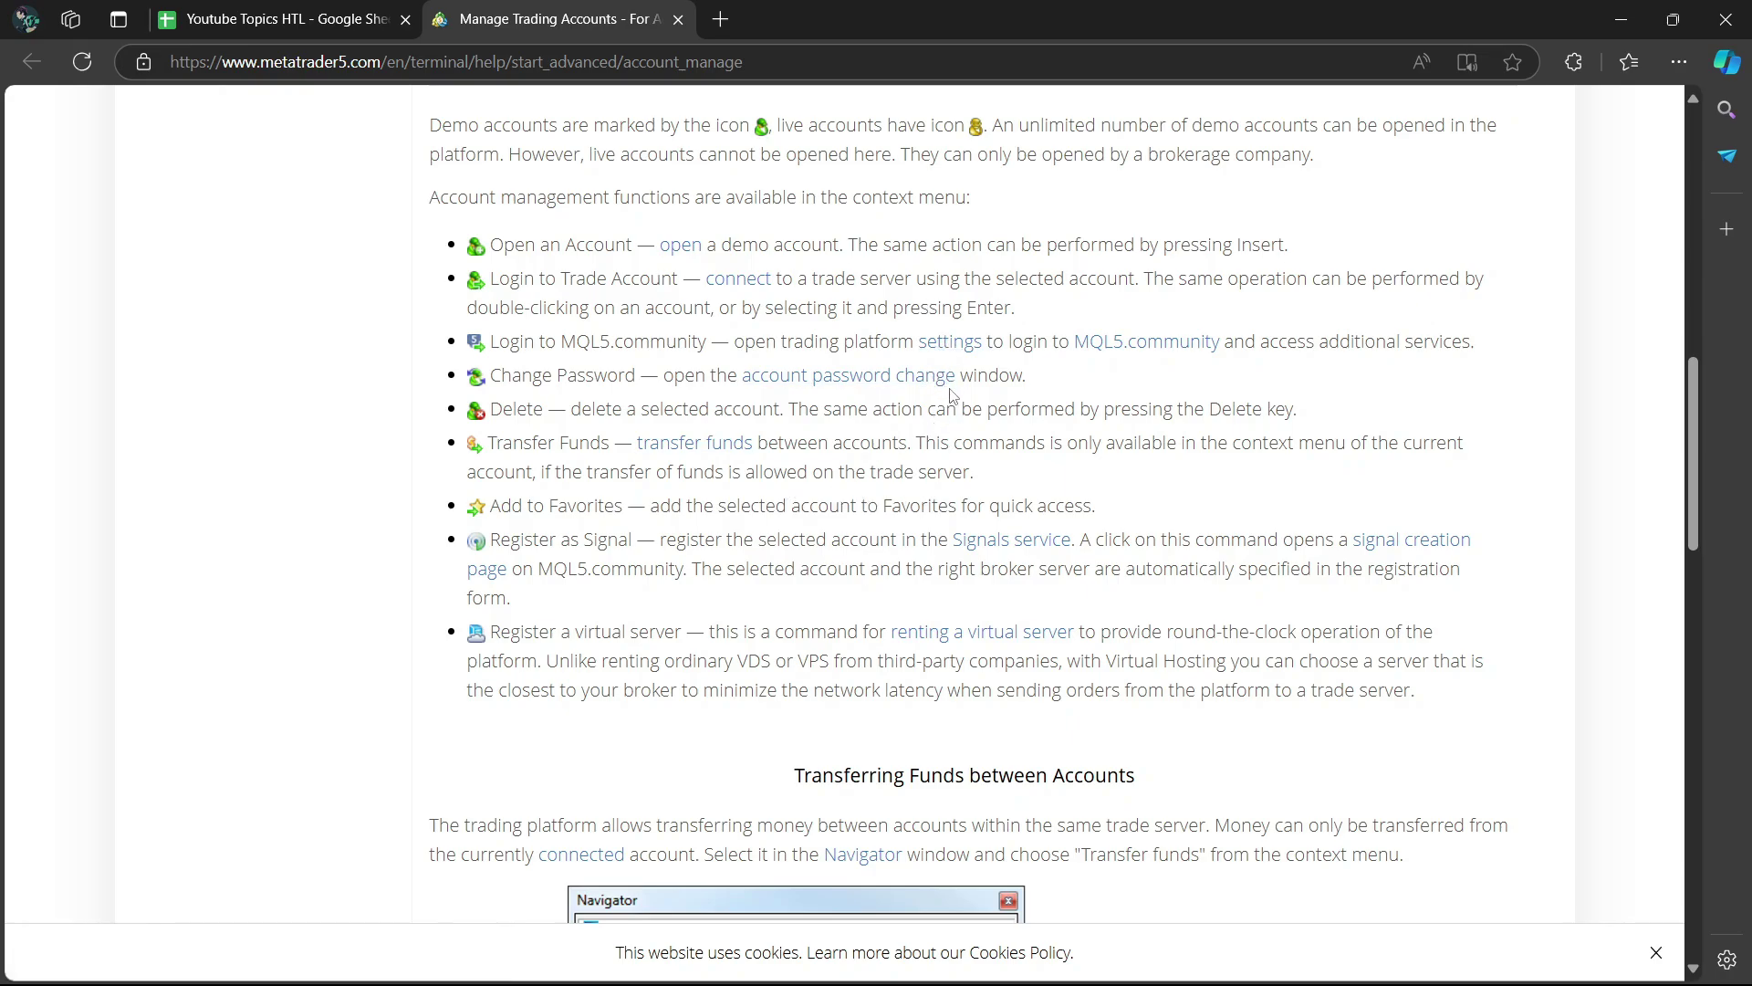
{"action": "scroll", "coordinate": [951, 395], "scroll_direction": "down", "scroll_amount": 3}
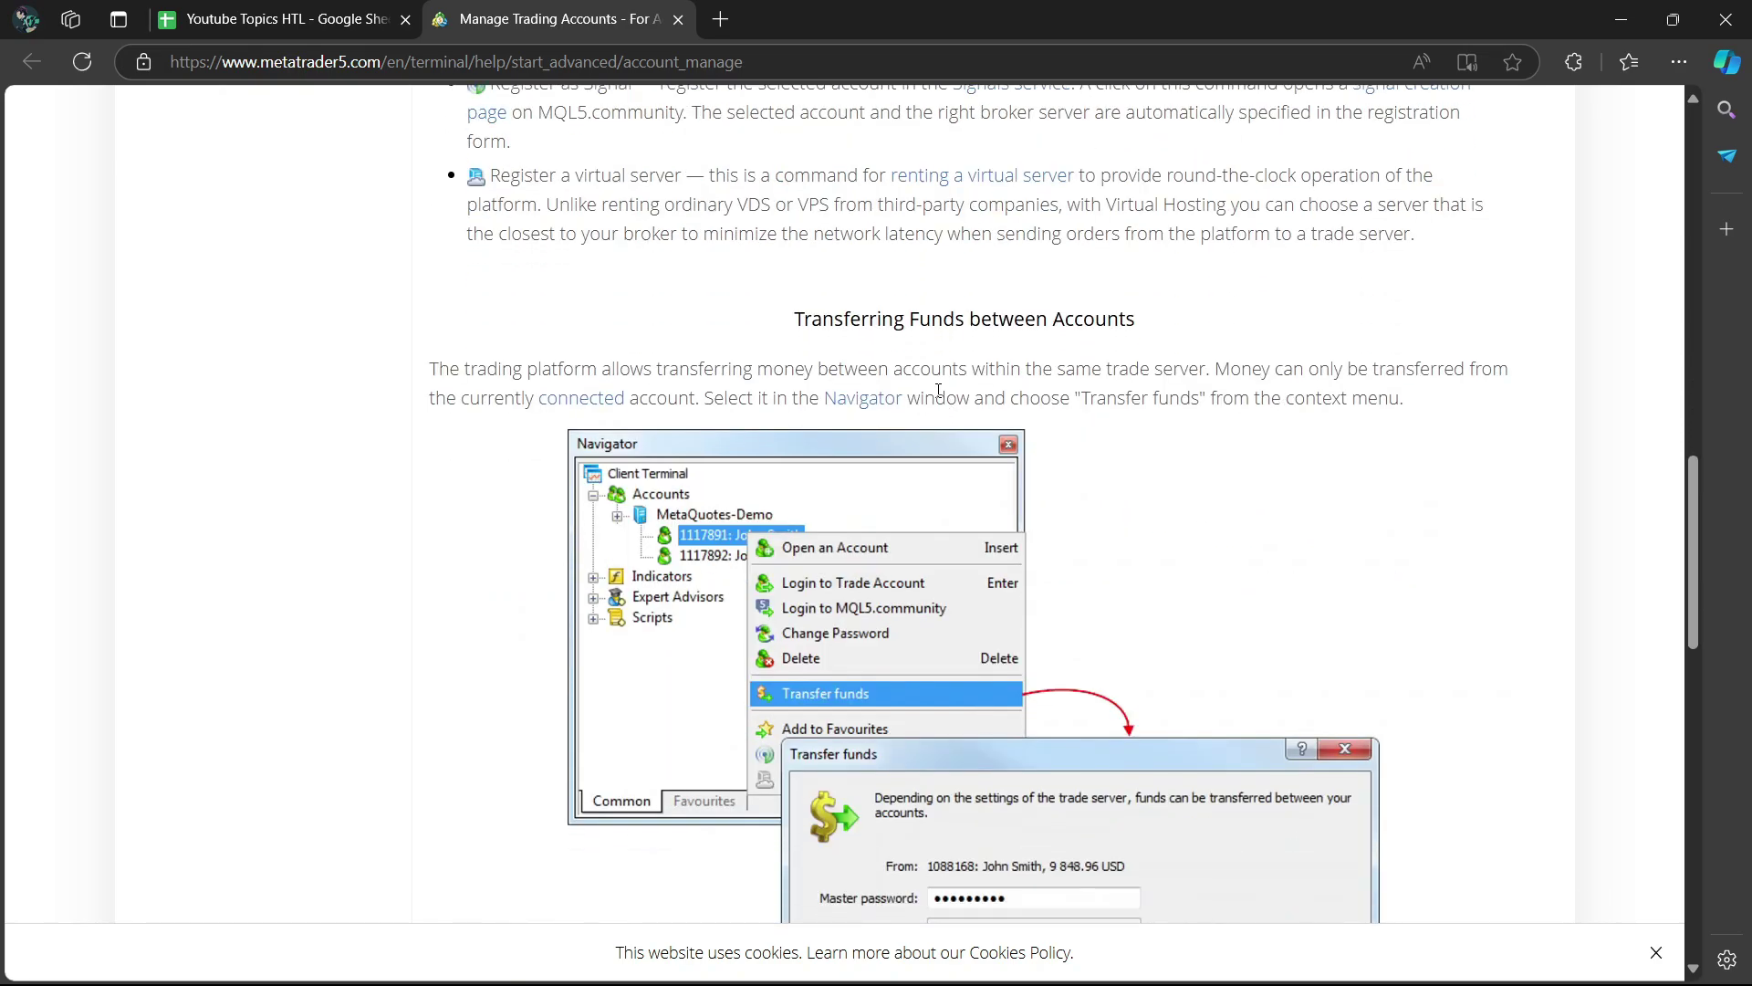
{"action": "scroll", "coordinate": [944, 397], "scroll_direction": "up", "scroll_amount": 10}
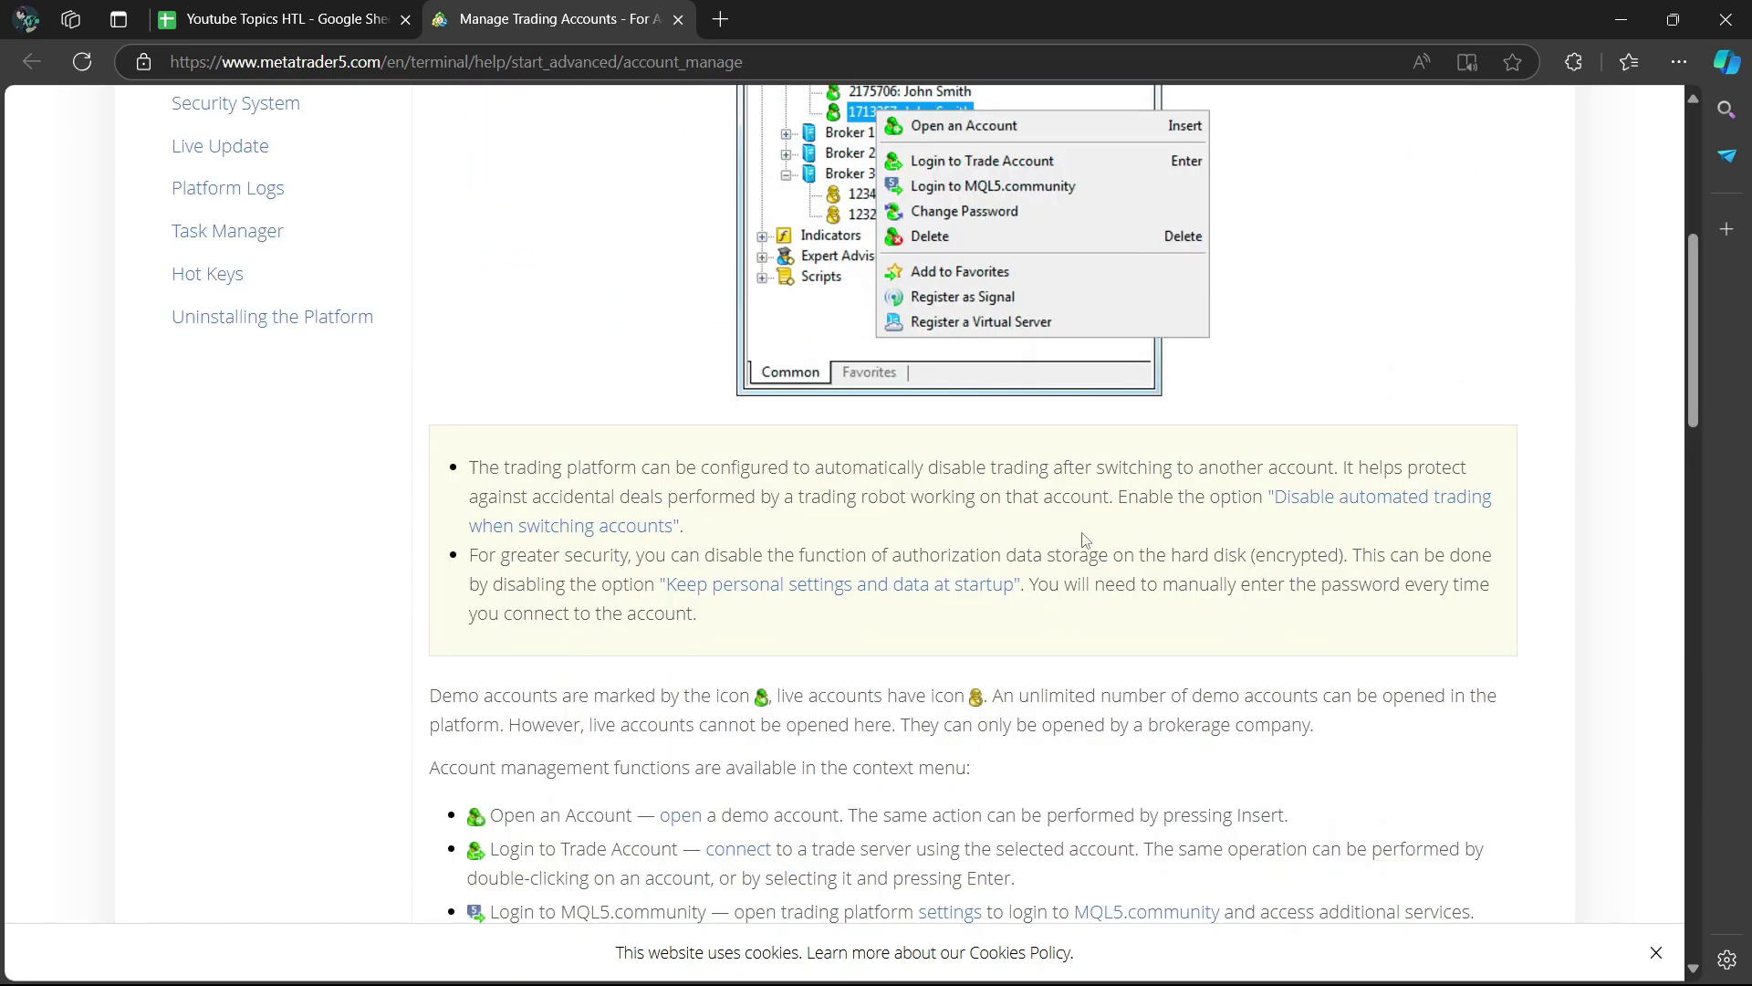